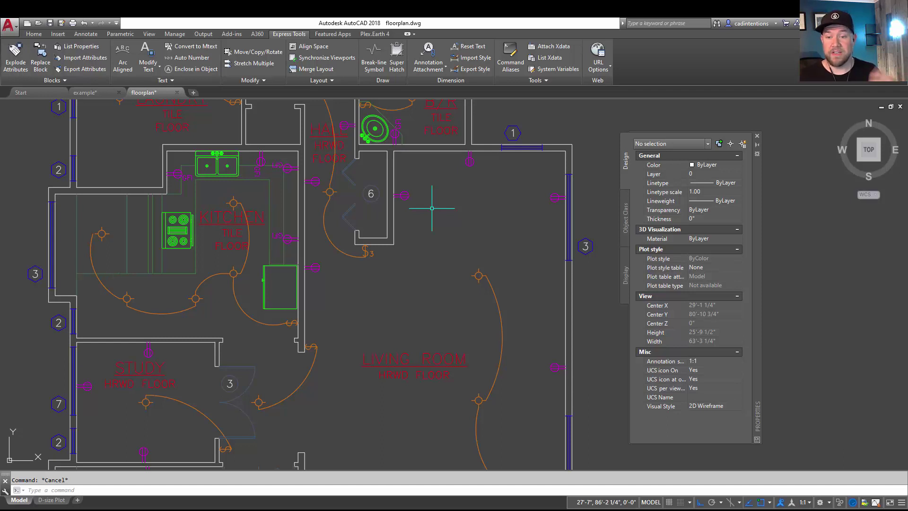
# Recentre the floor plan and briefly select a living-room lighting fixture, then clear it
pyautogui.click(514, 229)
pyautogui.press('Escape')
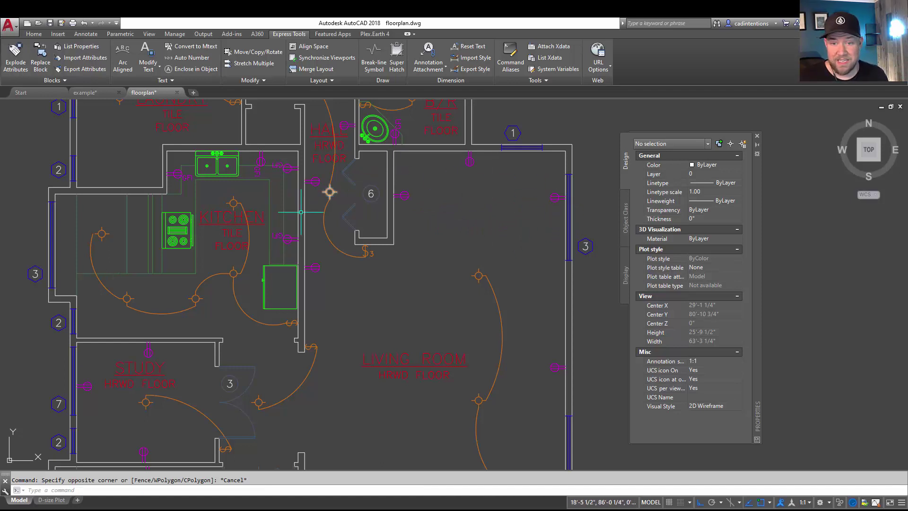
pyautogui.moveTo(440, 293); pyautogui.dragTo(400, 253, button='middle')
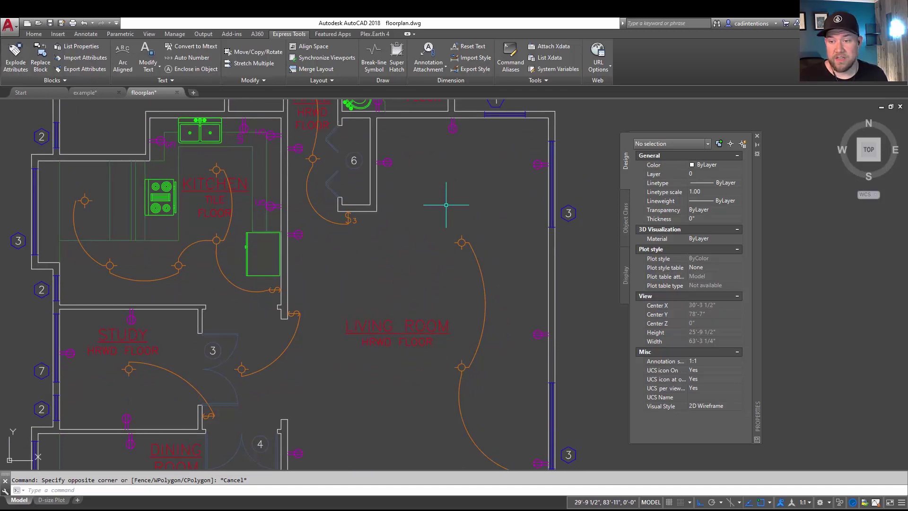
pyautogui.click(460, 243)
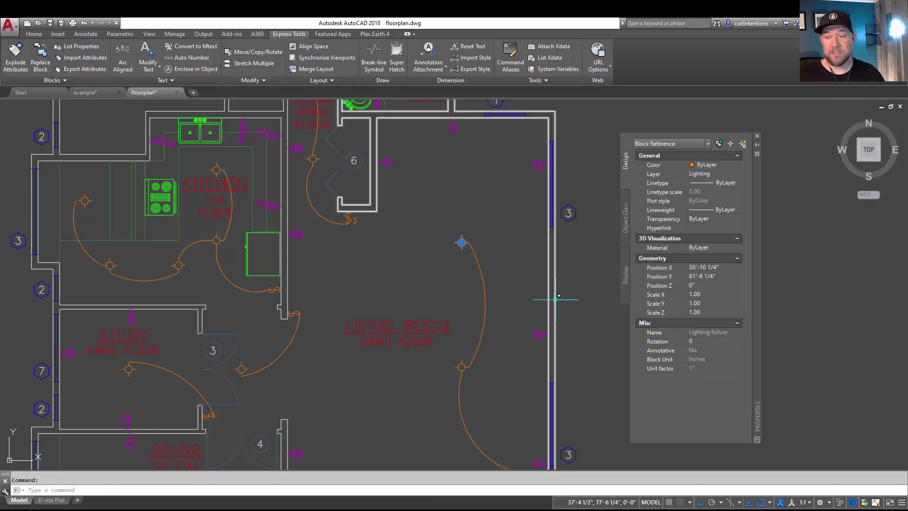
pyautogui.moveTo(555, 299)
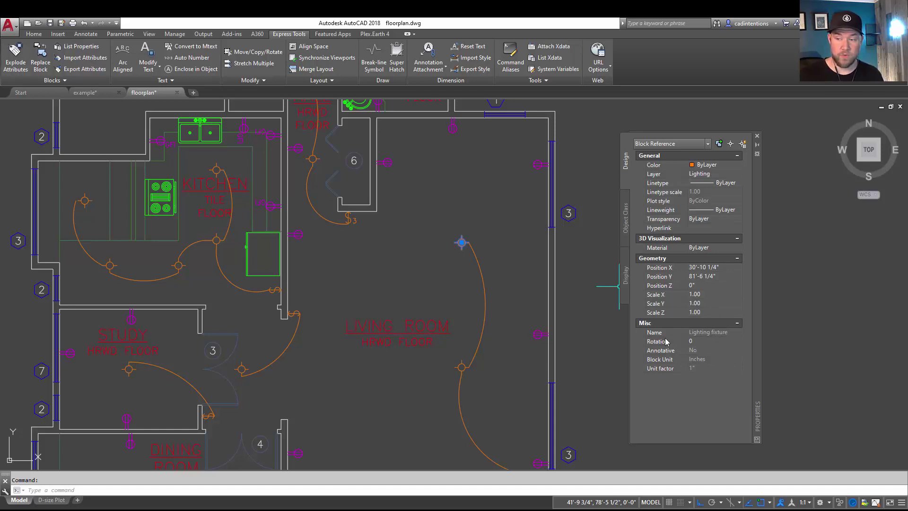
pyautogui.press('Escape')
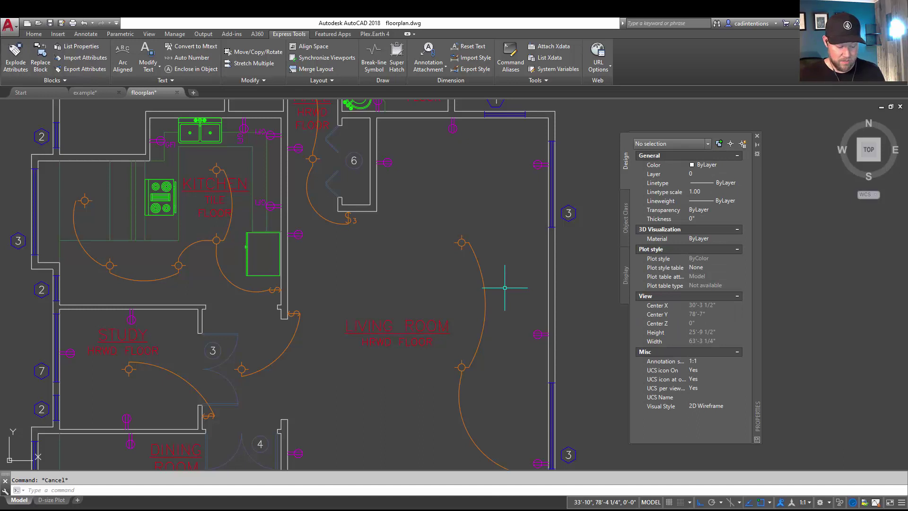
# Run RENAME and browse the Named Objects categories, ending on Blocks
pyautogui.write('REname')
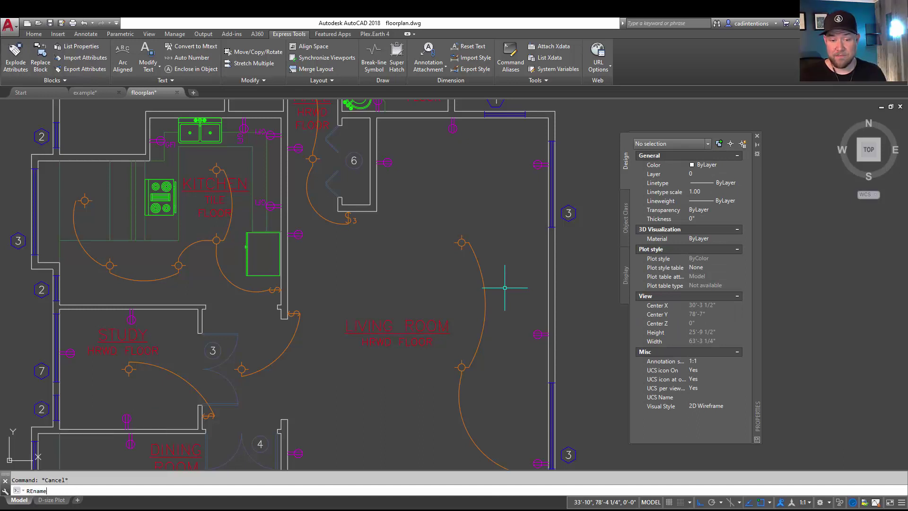
pyautogui.press('Return')
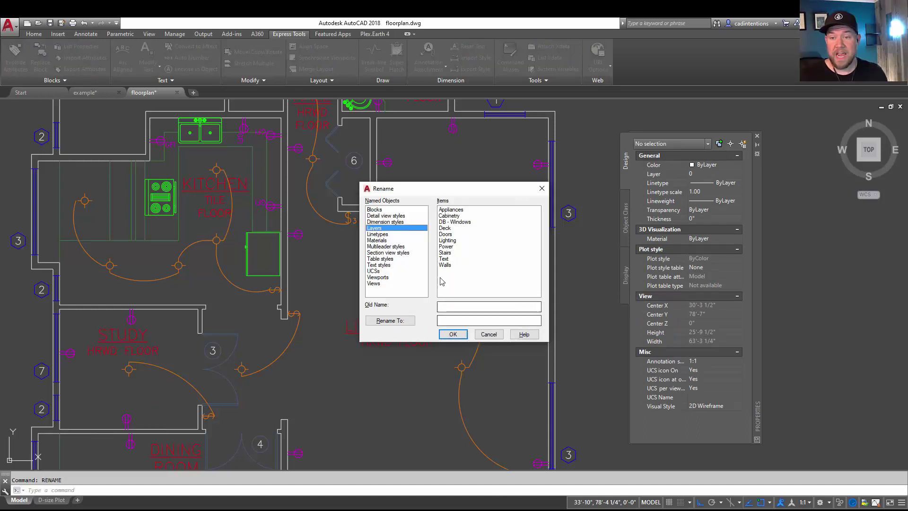
pyautogui.click(376, 211)
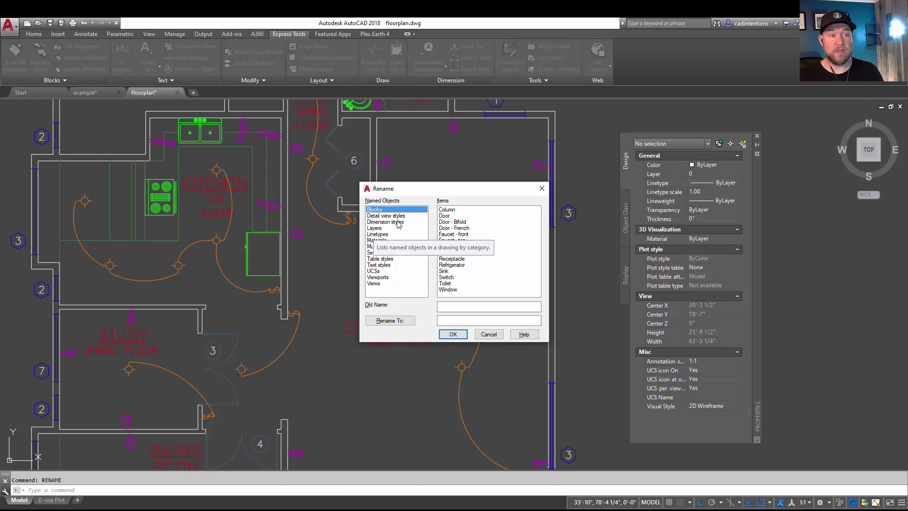
pyautogui.click(381, 265)
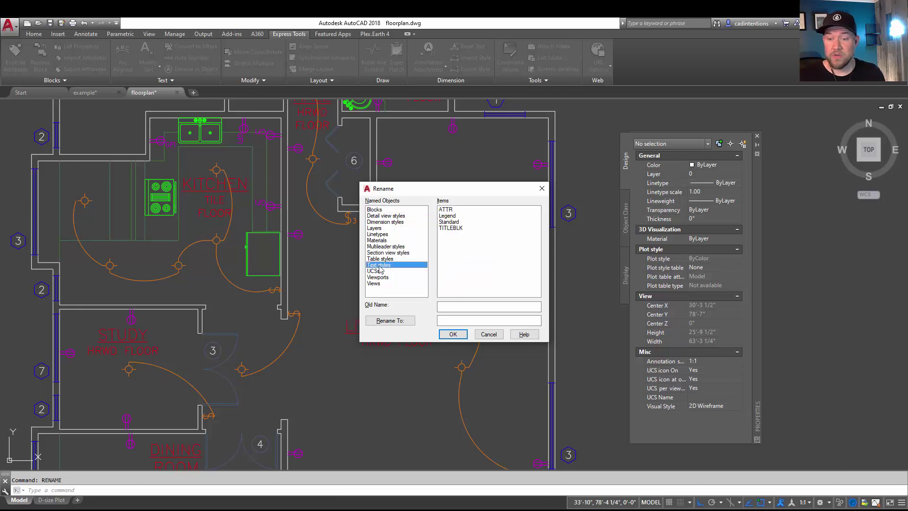
pyautogui.click(373, 229)
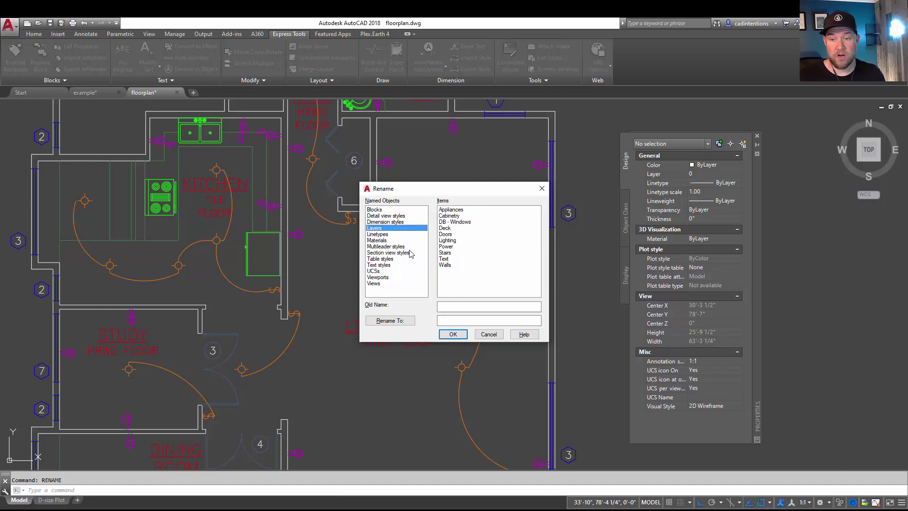
pyautogui.click(377, 216)
pyautogui.click(380, 259)
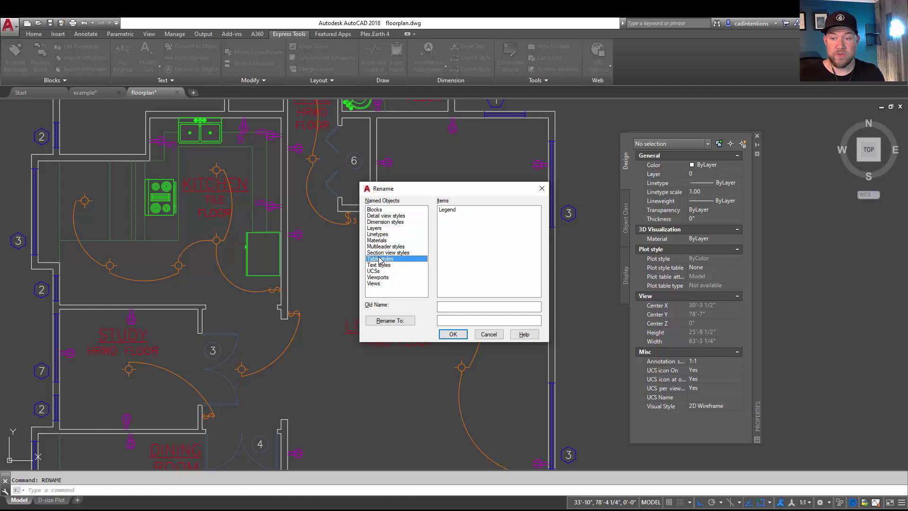
pyautogui.click(383, 283)
pyautogui.click(370, 210)
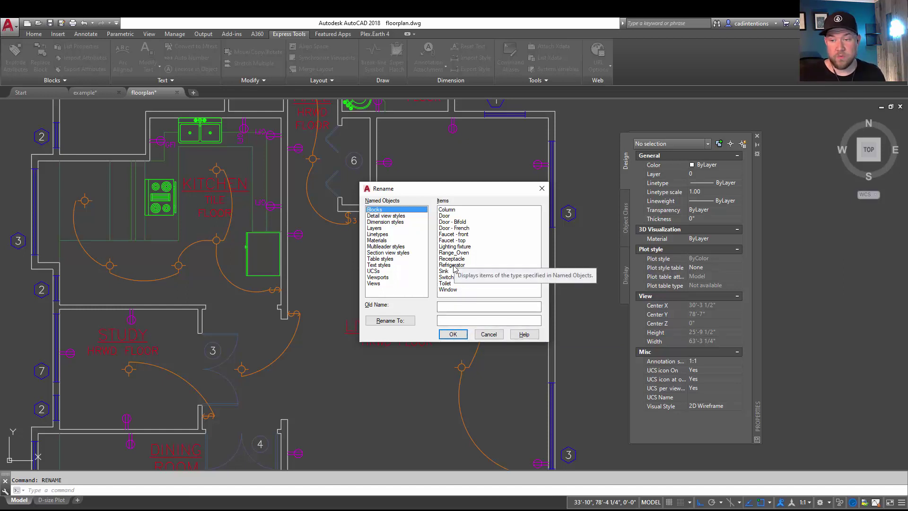
# Select the Lighting fixture block and enter Overhead Light as its new name
pyautogui.click(455, 246)
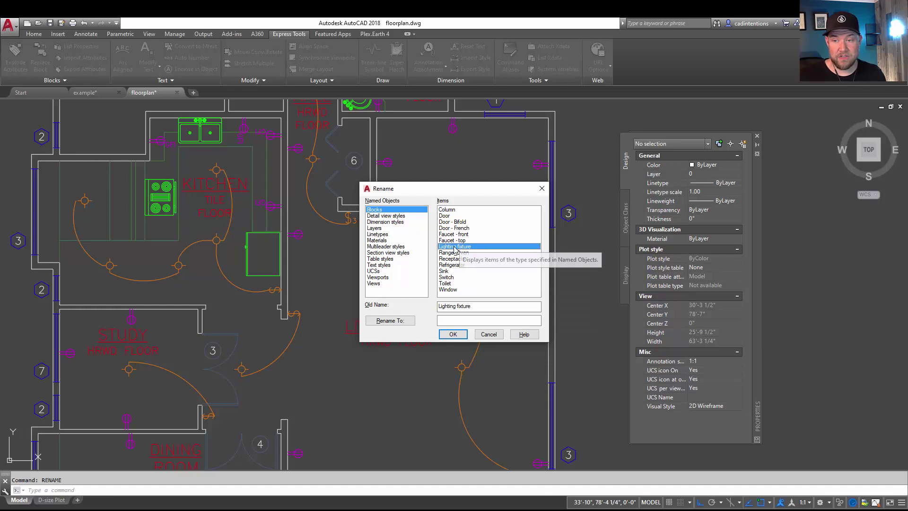
pyautogui.click(465, 320)
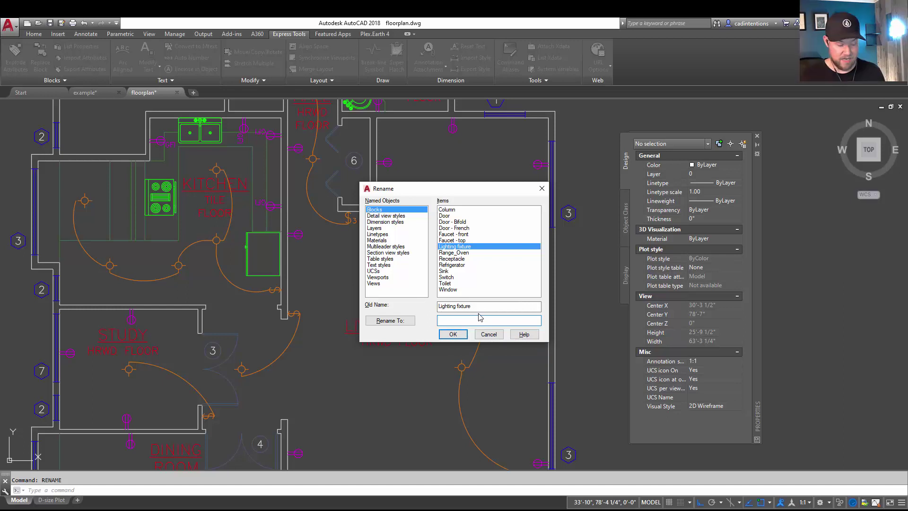
pyautogui.write('Overhead Light')
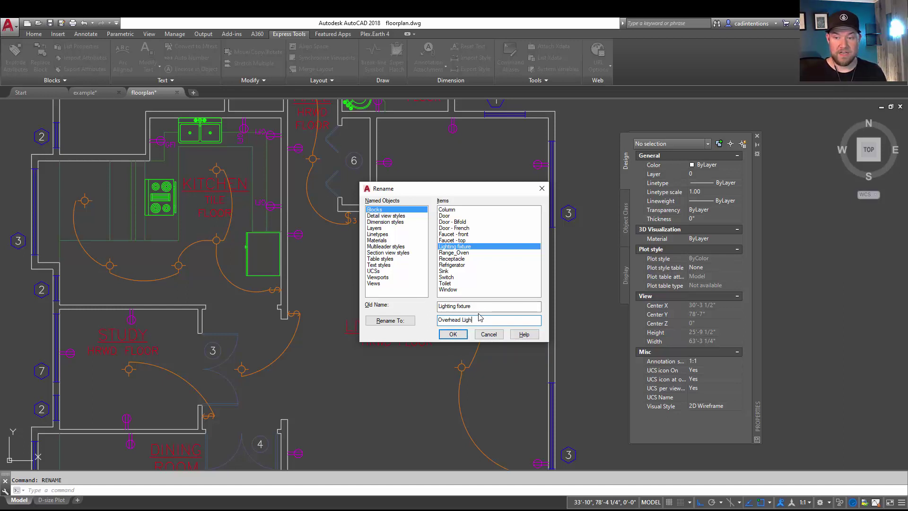
# Apply the Overhead Light name, then rename the Window block to New Window
pyautogui.click(406, 323)
pyautogui.click(407, 323)
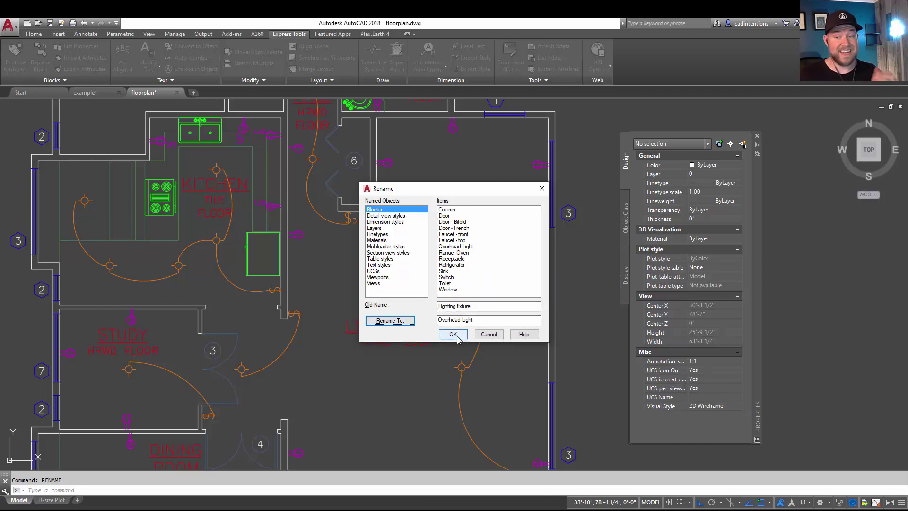
pyautogui.click(445, 271)
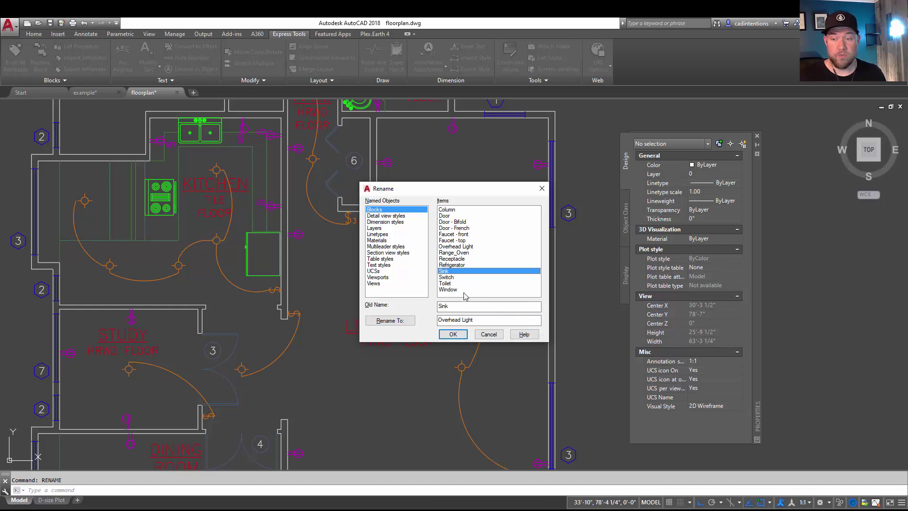
pyautogui.click(461, 289)
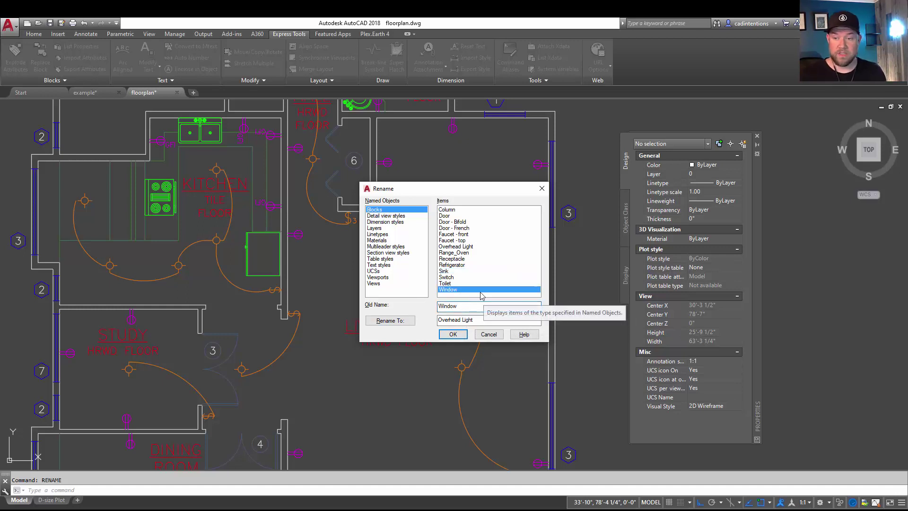
pyautogui.doubleClick(460, 319)
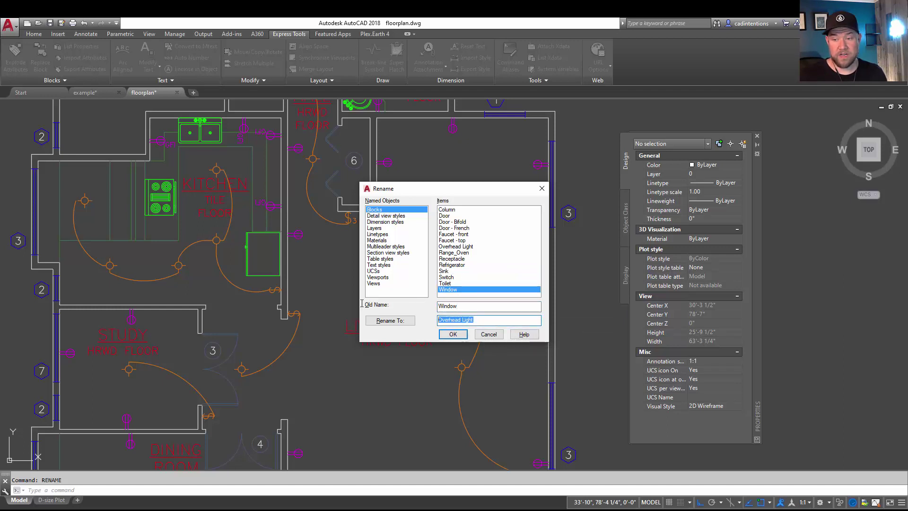
pyautogui.write('W')
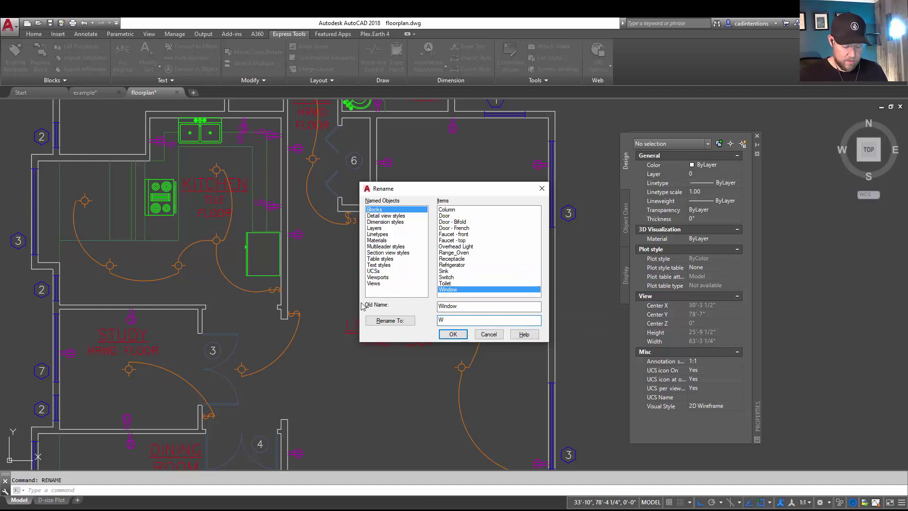
pyautogui.write('New Win')
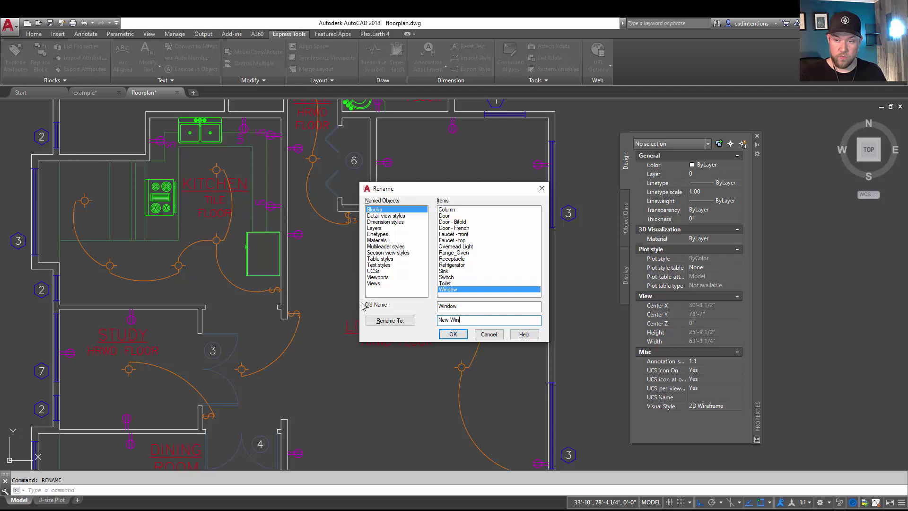
pyautogui.write('dow')
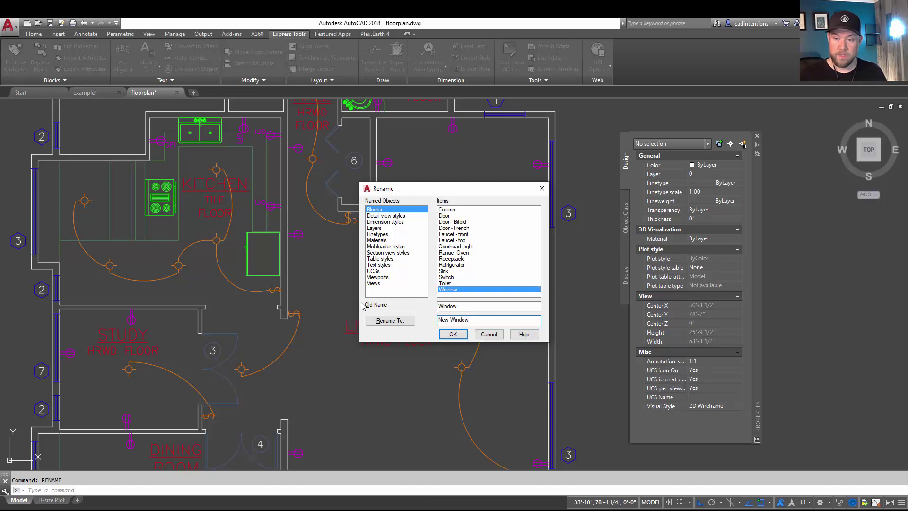
pyautogui.click(391, 321)
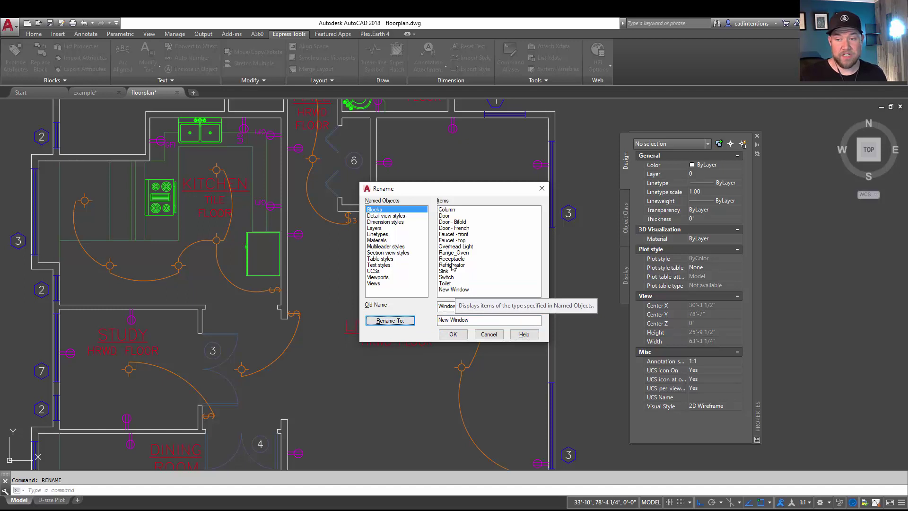
pyautogui.click(452, 334)
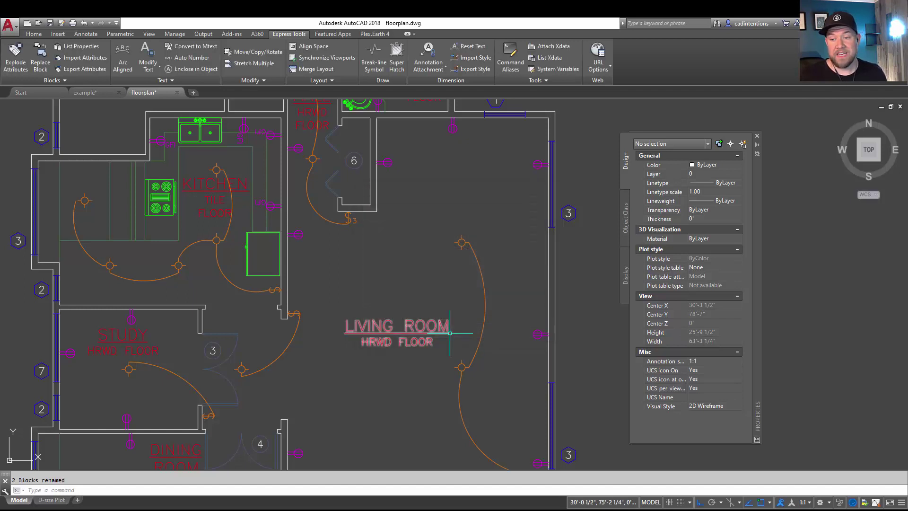
pyautogui.click(461, 242)
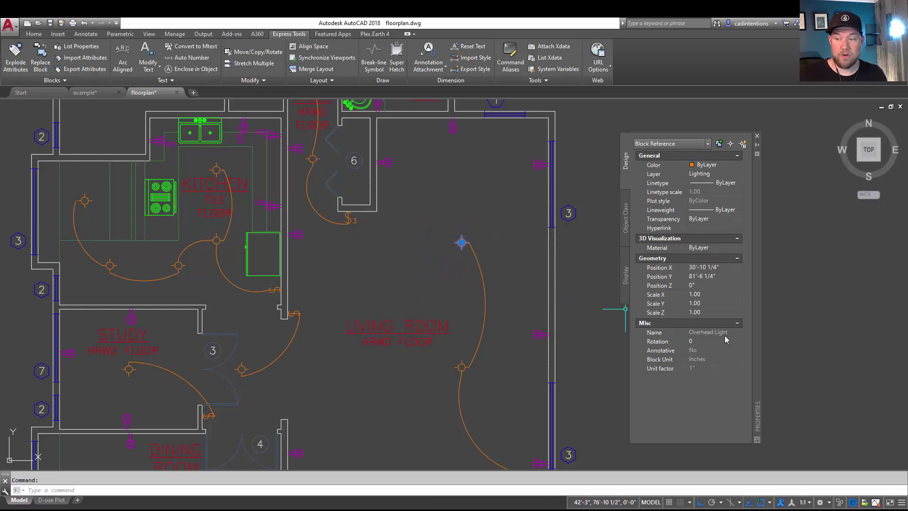
pyautogui.click(461, 367)
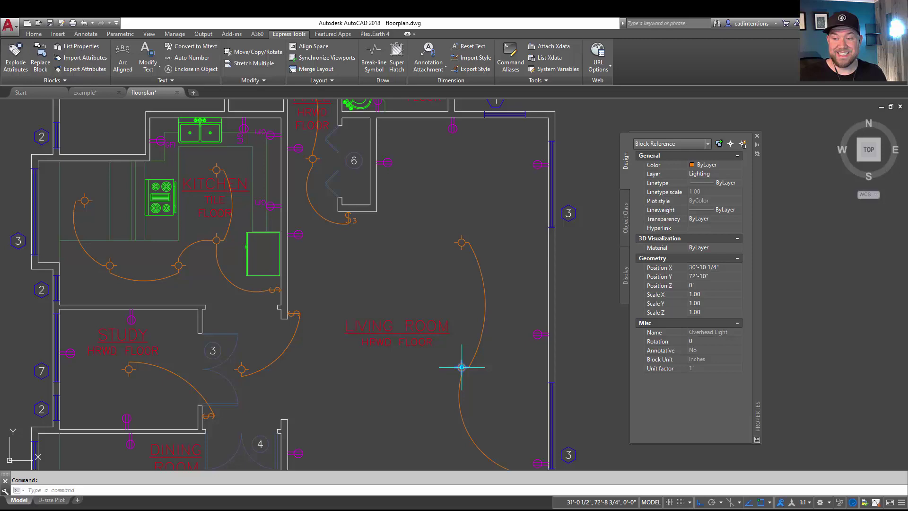
pyautogui.press('Escape')
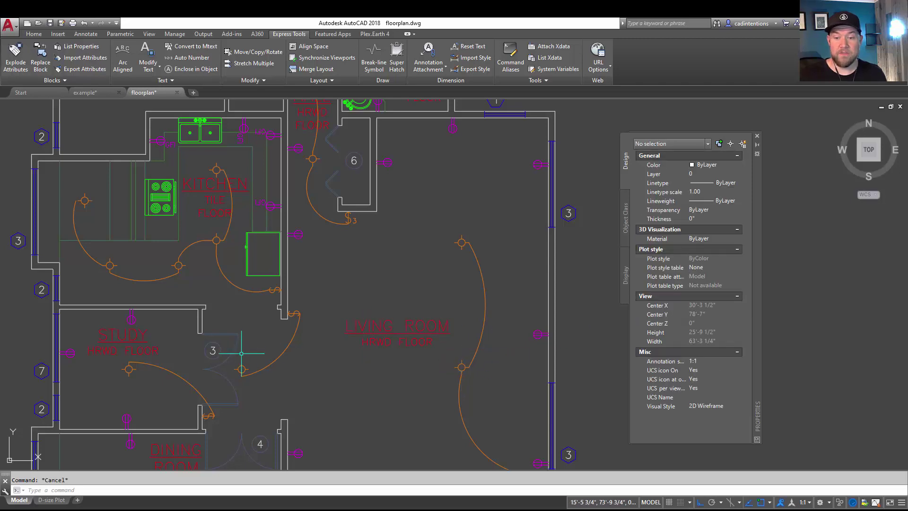
pyautogui.click(242, 369)
pyautogui.press('Escape')
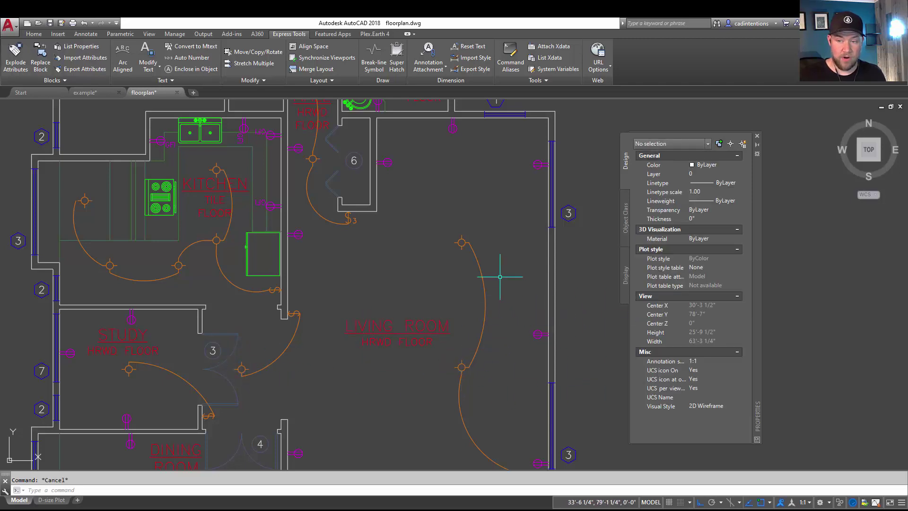
# Zoom out until the entire floor plan is visible
pyautogui.scroll(-3, 481, 265)
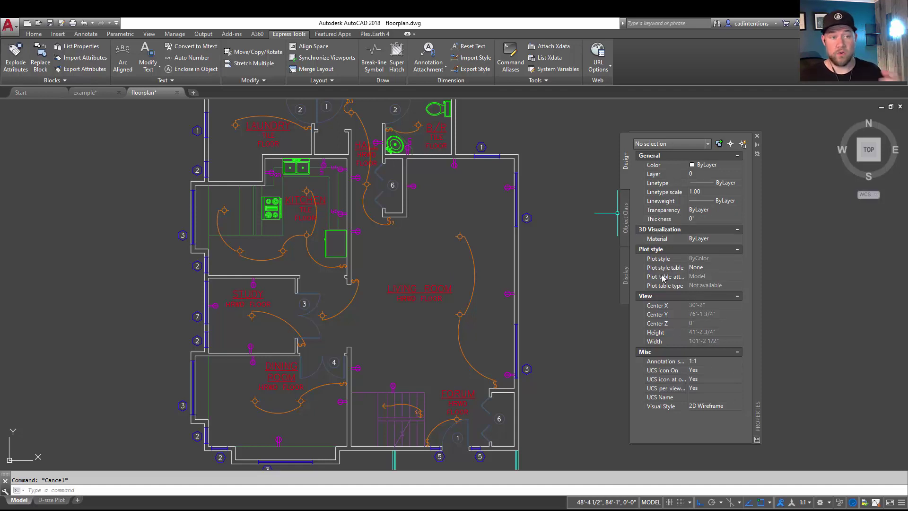
# Quick Select Block References whose Name equals Overhead Light, selecting all 16 lights
pyautogui.rightClick(432, 251)
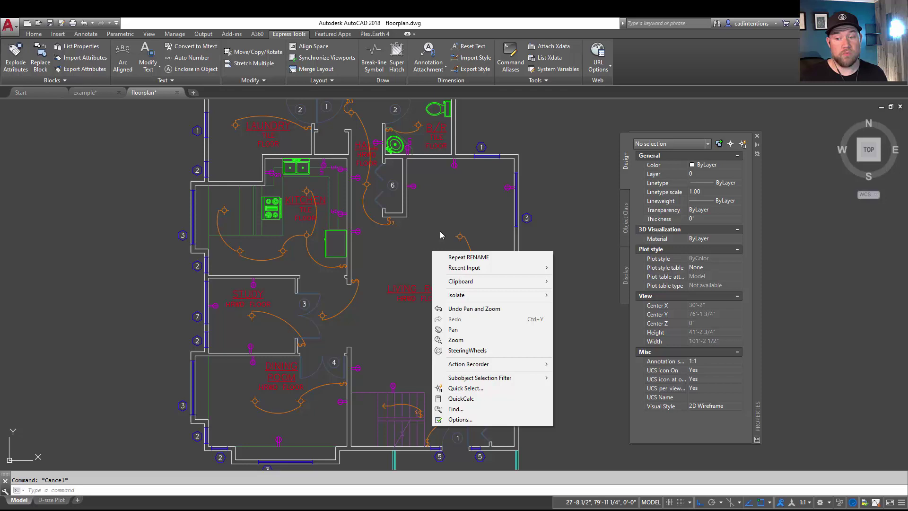
pyautogui.click(463, 389)
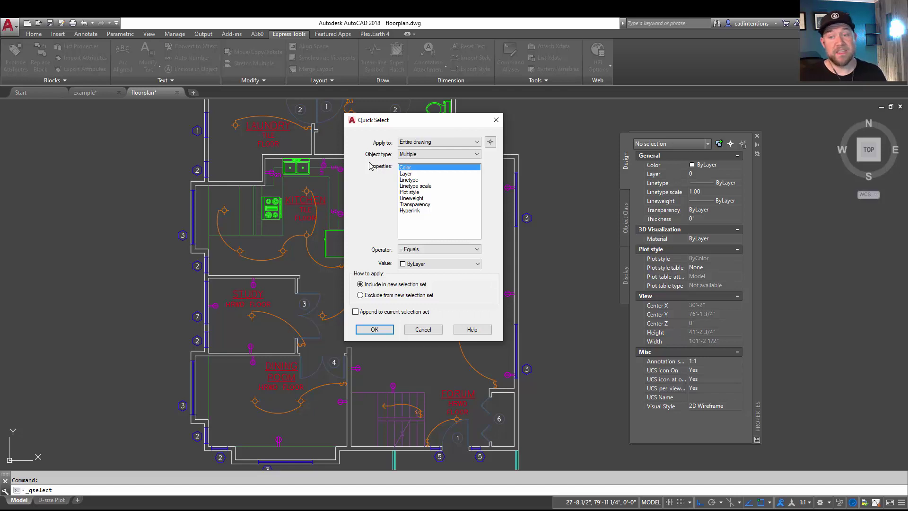
pyautogui.moveTo(391, 119); pyautogui.dragTo(303, 102)
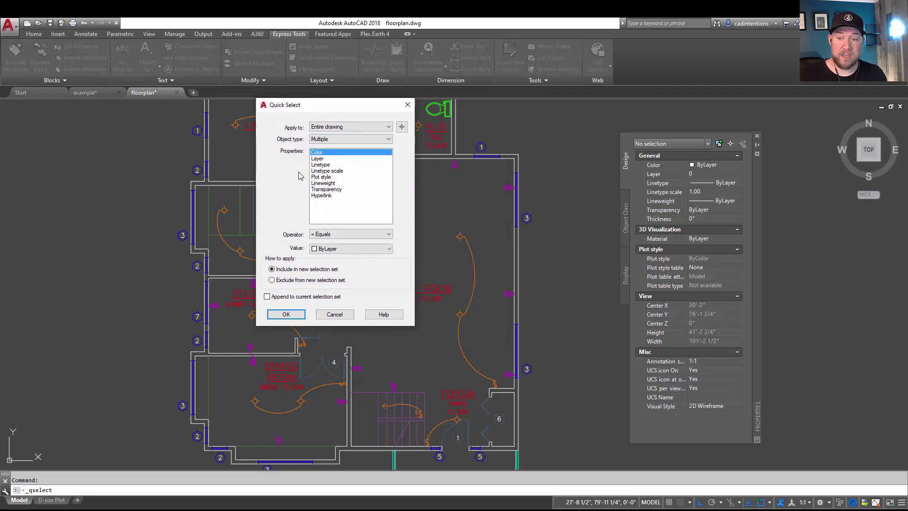
pyautogui.click(331, 139)
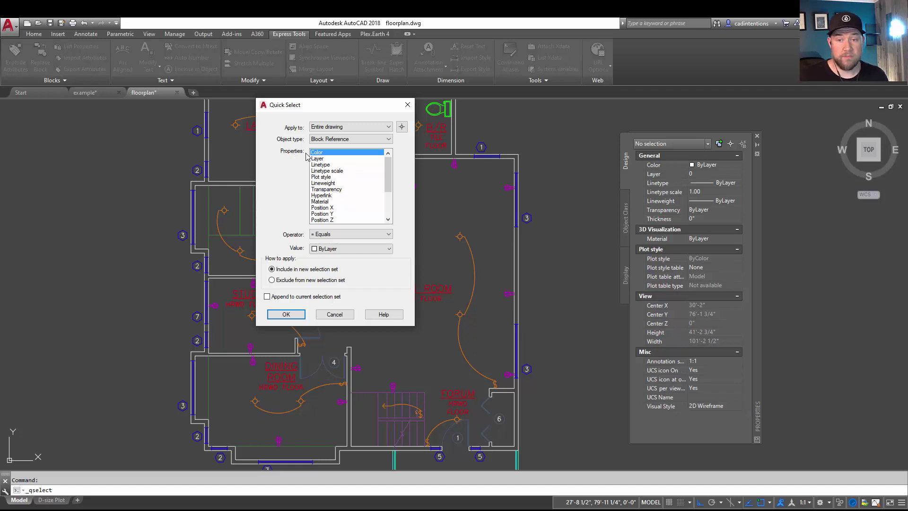
pyautogui.scroll(-1, 335, 172)
pyautogui.scroll(-3, 335, 172)
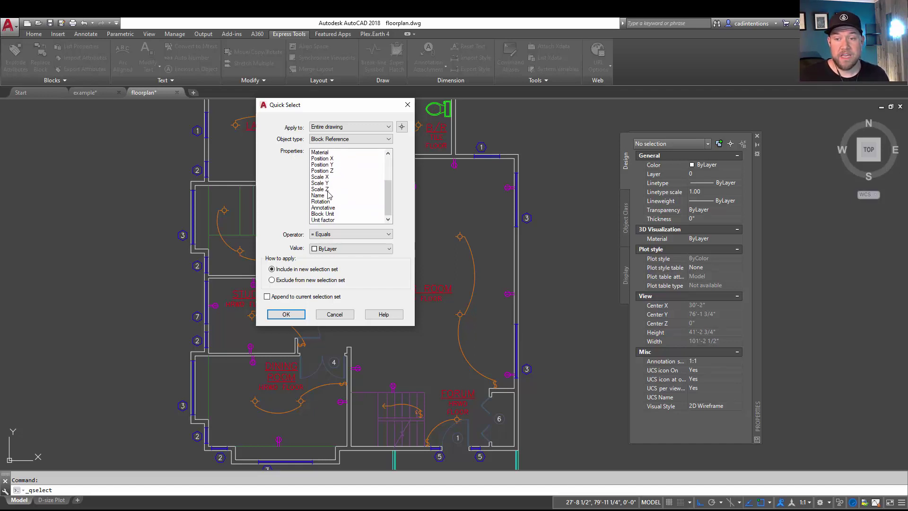
pyautogui.click(321, 196)
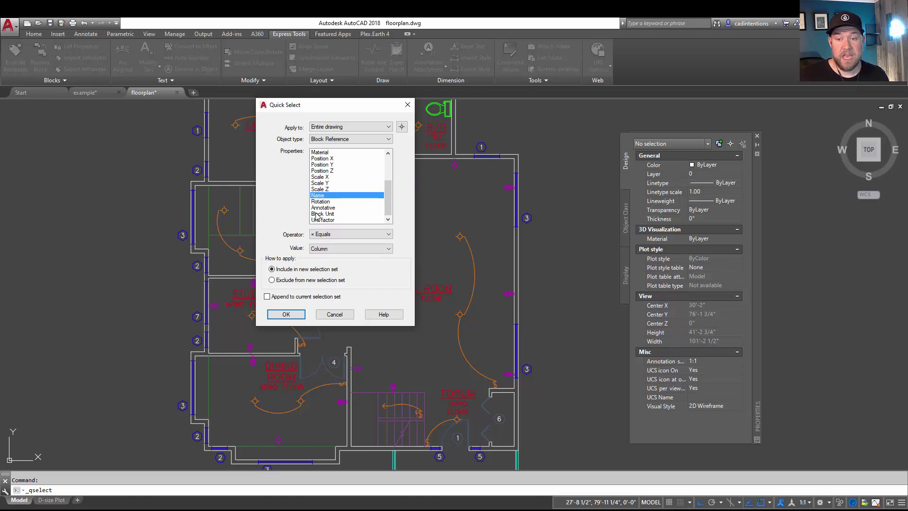
pyautogui.click(334, 250)
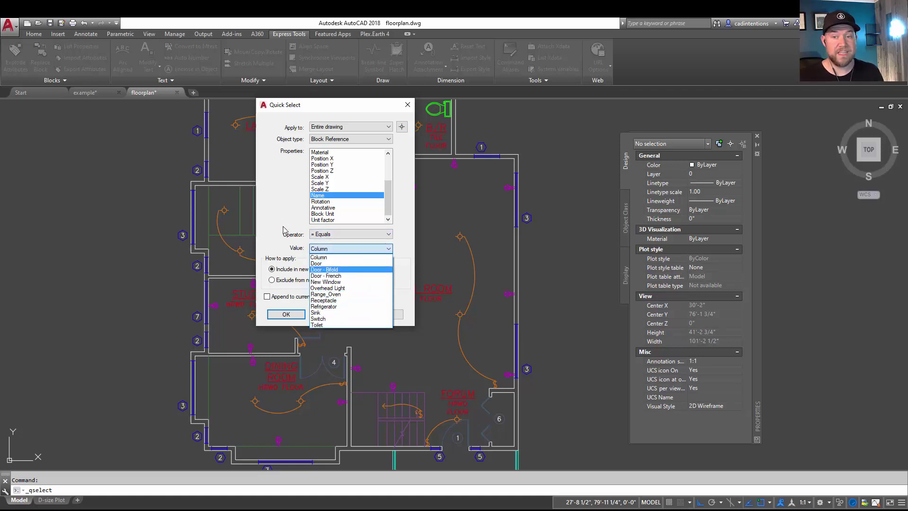
pyautogui.click(303, 273)
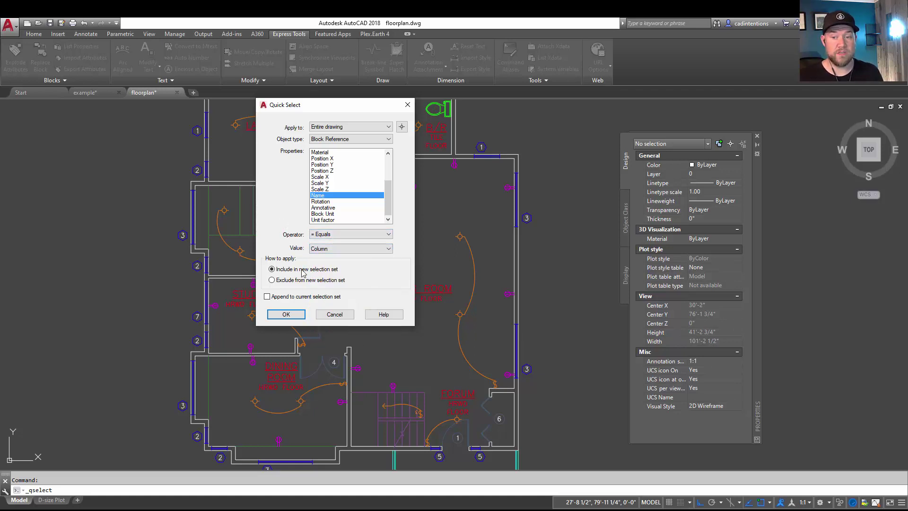
pyautogui.click(339, 254)
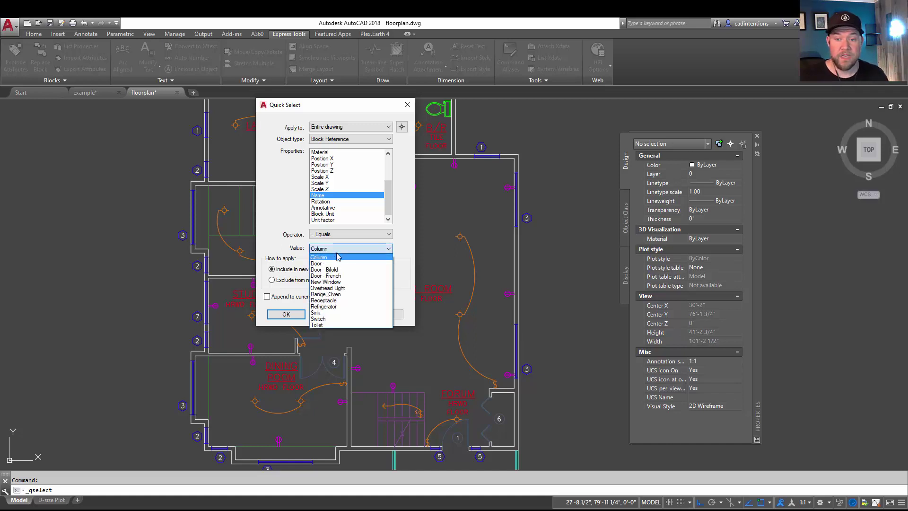
pyautogui.click(345, 289)
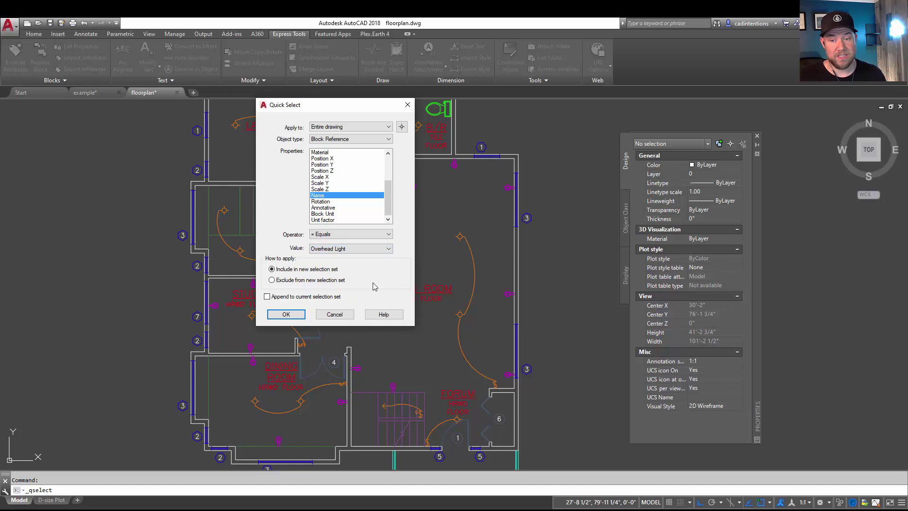
pyautogui.click(287, 315)
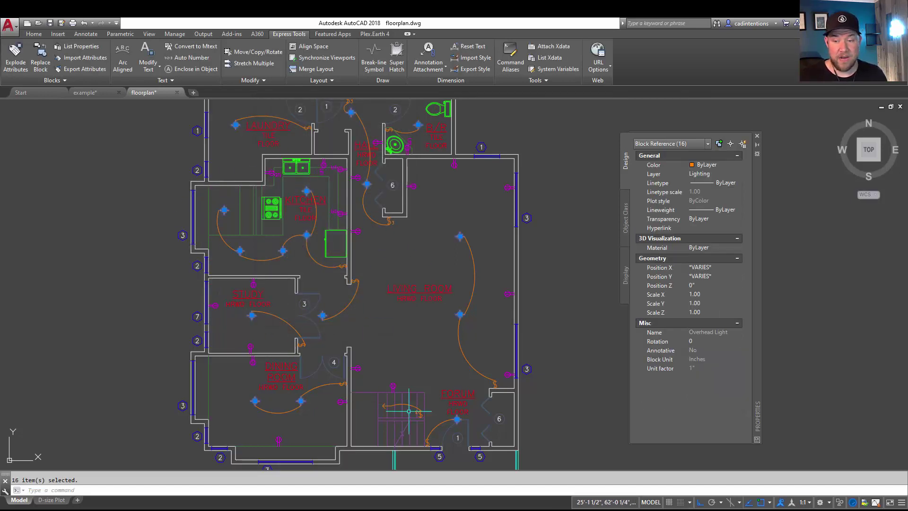
# Set Scale X, Y and Z of the selected Overhead Light blocks to 1.5 in Properties
pyautogui.moveTo(454, 153); pyautogui.dragTo(424, 158, button='middle')
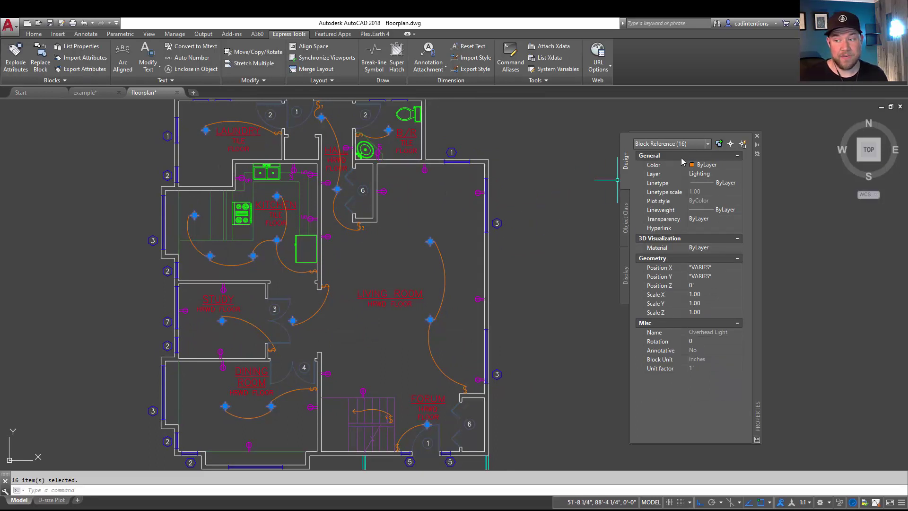
pyautogui.click(703, 295)
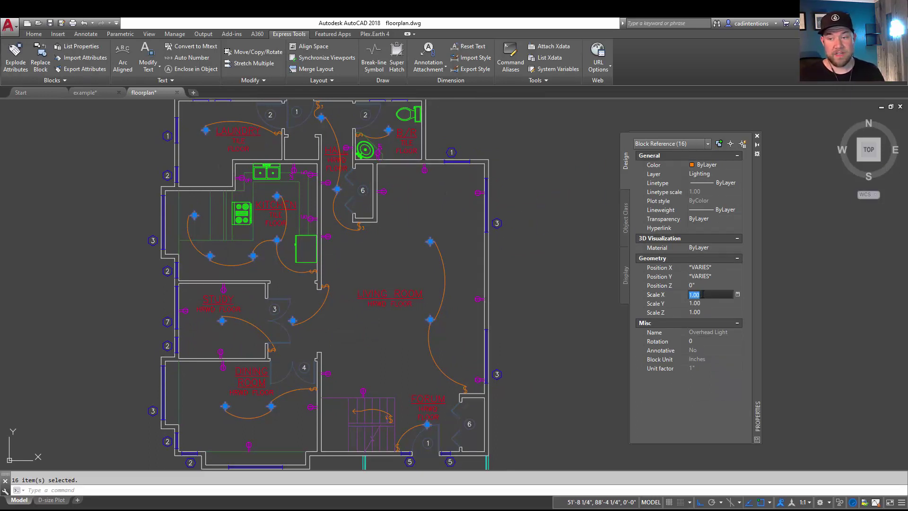
pyautogui.write('1.5')
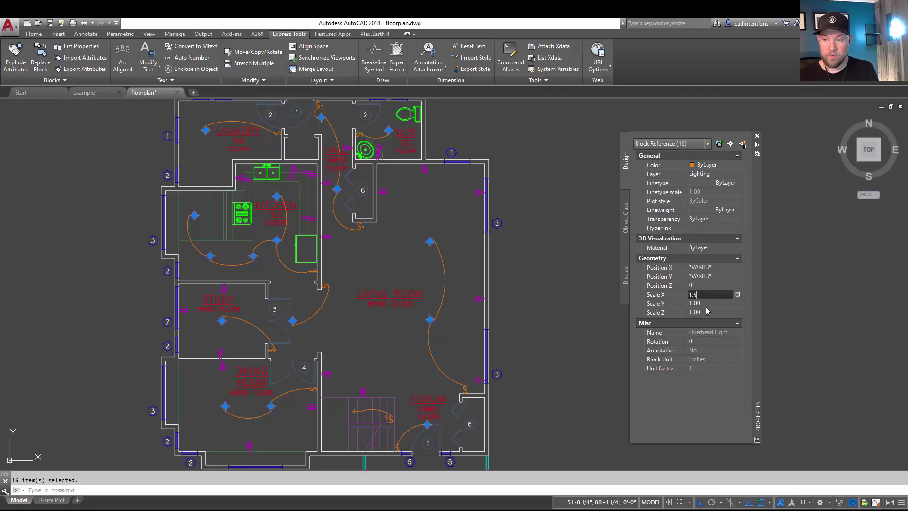
pyautogui.click(703, 303)
pyautogui.write('1.5')
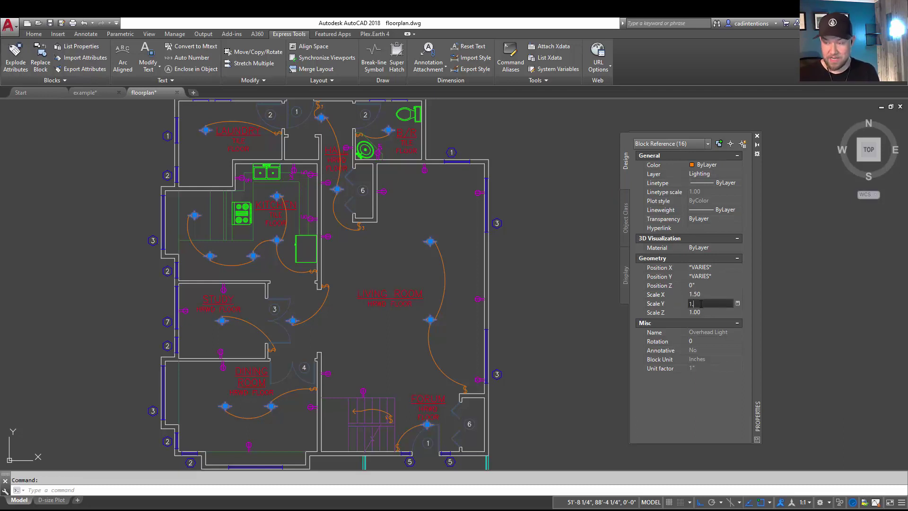
pyautogui.click(698, 312)
pyautogui.write('1.5')
pyautogui.press('Return')
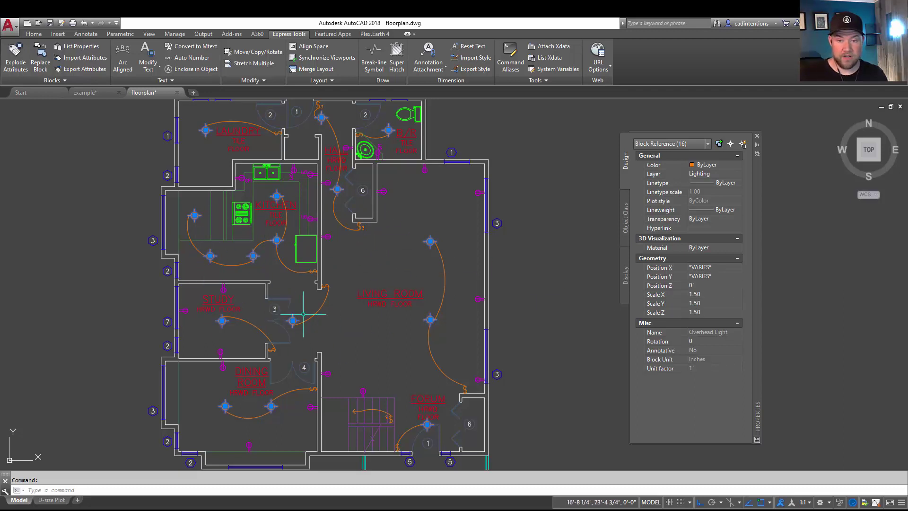
pyautogui.moveTo(359, 317); pyautogui.dragTo(401, 311, button='middle')
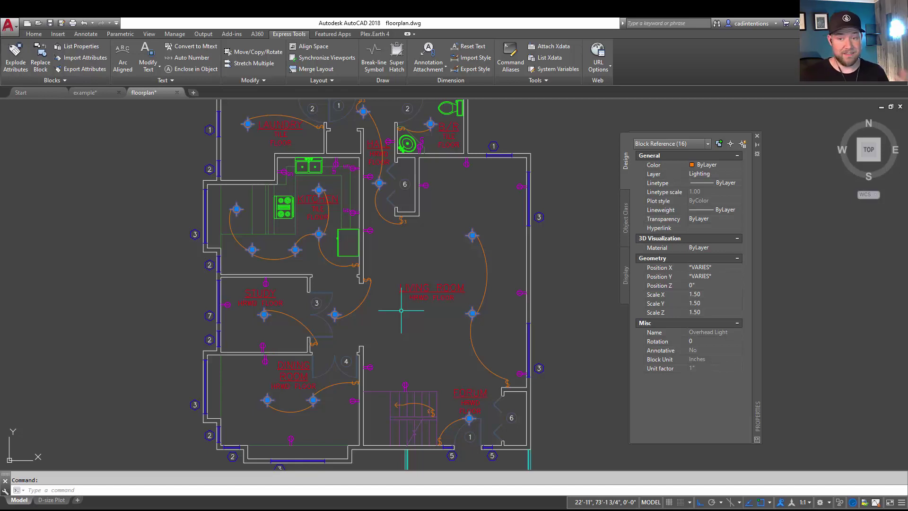
# Delete the 16 Overhead Light blocks, confirm the definition remains in Insert, and enter PURGE
pyautogui.press('Delete')
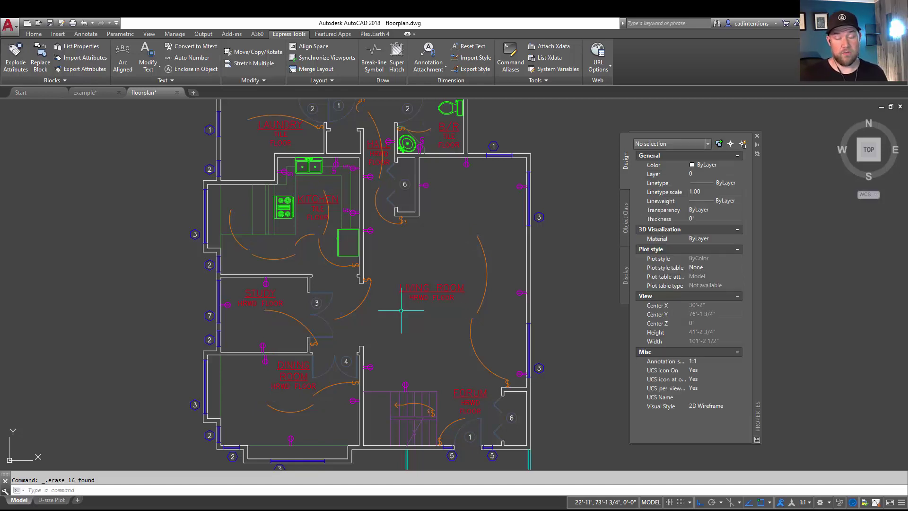
pyautogui.press('Escape')
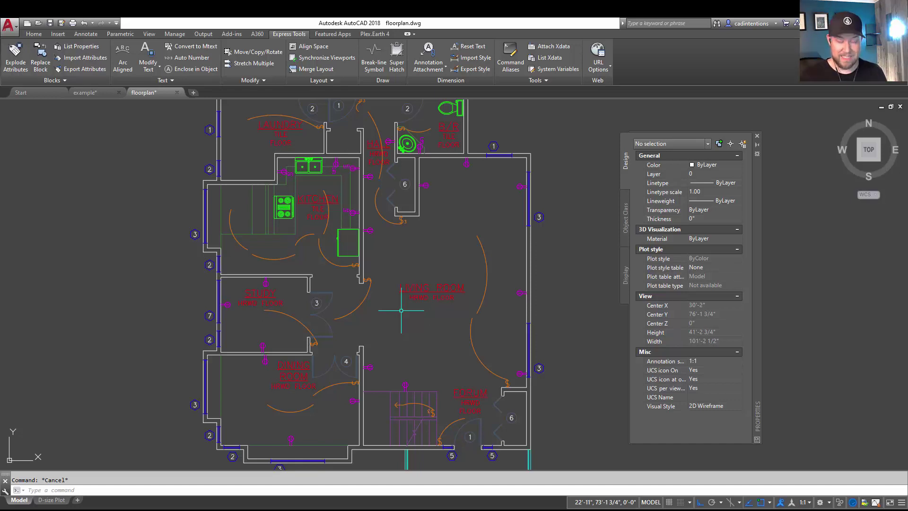
pyautogui.write('i')
pyautogui.press('Return')
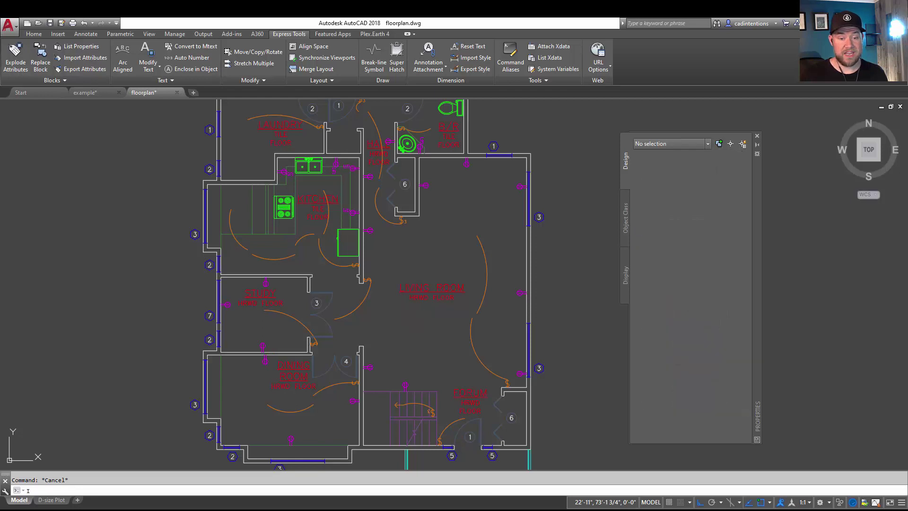
pyautogui.click(304, 134)
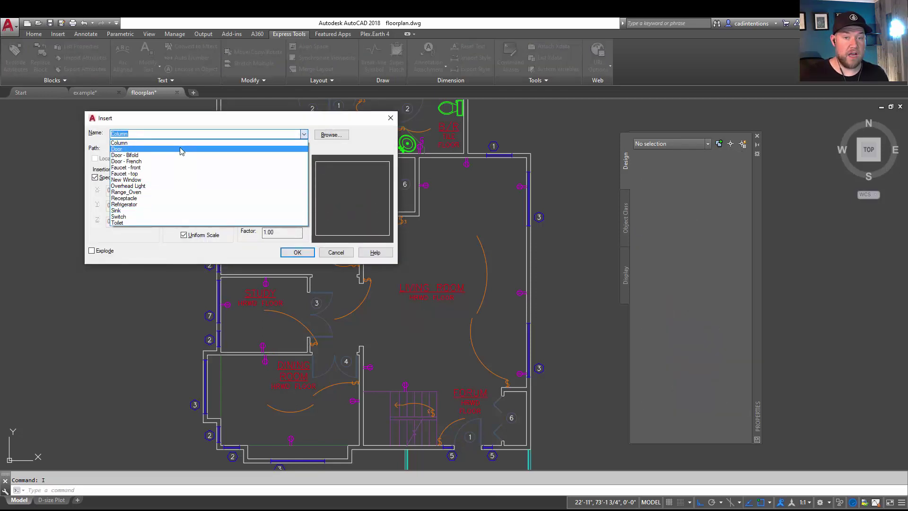
pyautogui.click(134, 187)
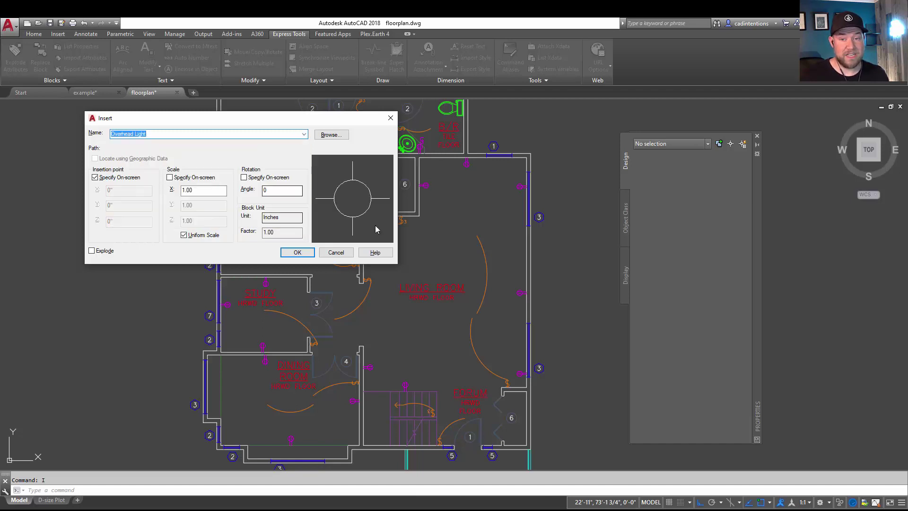
pyautogui.press('Escape')
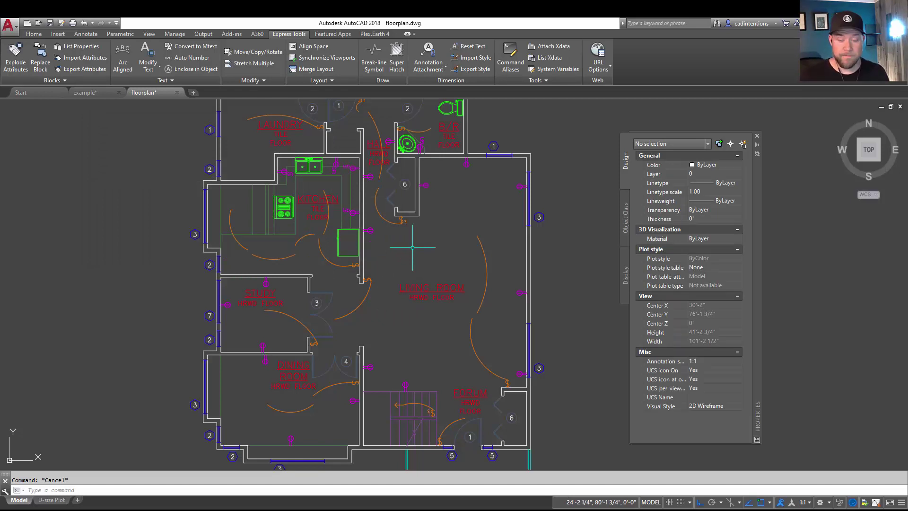
pyautogui.write('purg')
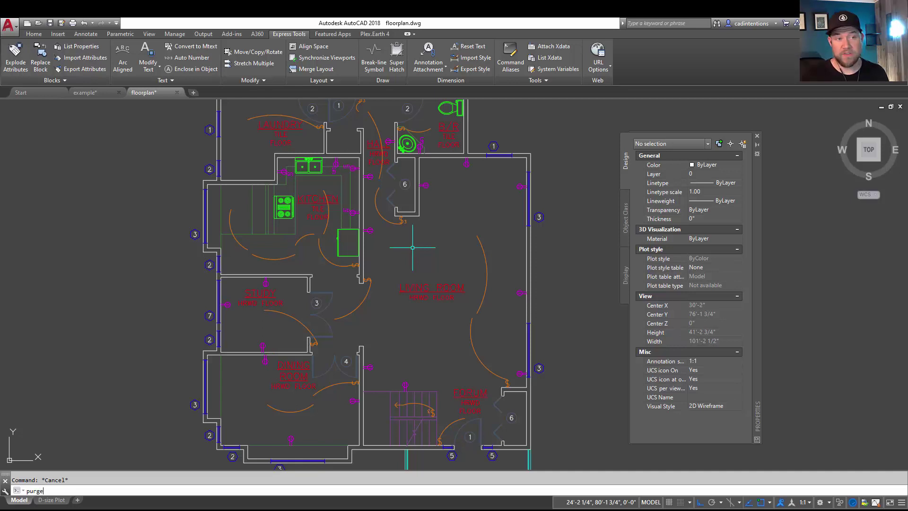
pyautogui.write('e')
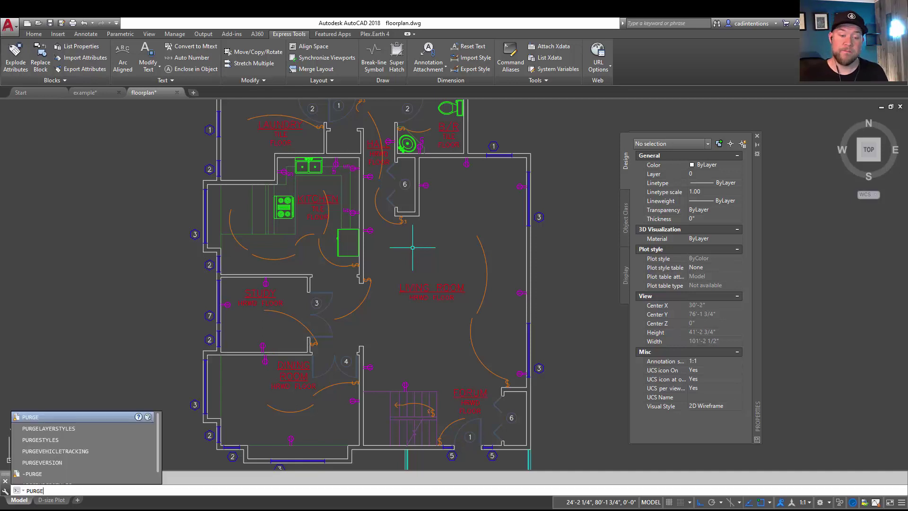
# Purge only the unused Overhead Light block definition from the Blocks list
pyautogui.press('Return')
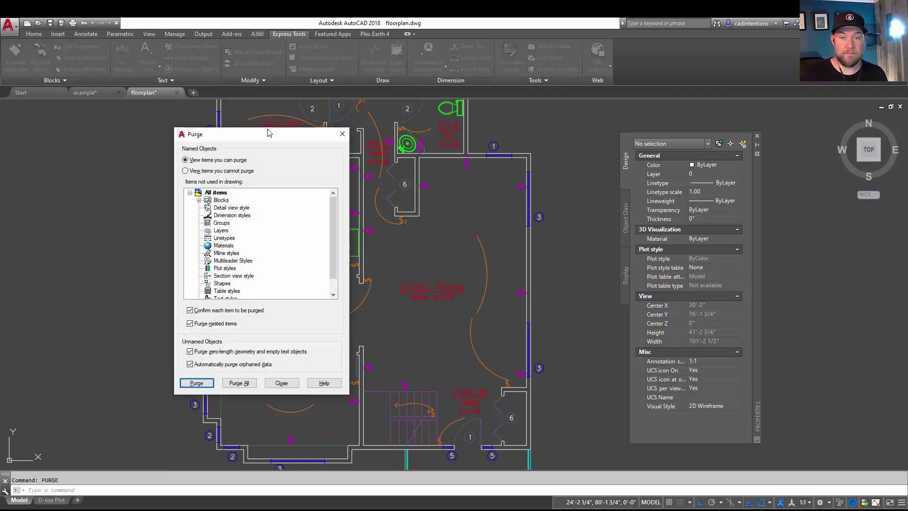
pyautogui.moveTo(236, 134); pyautogui.dragTo(322, 119)
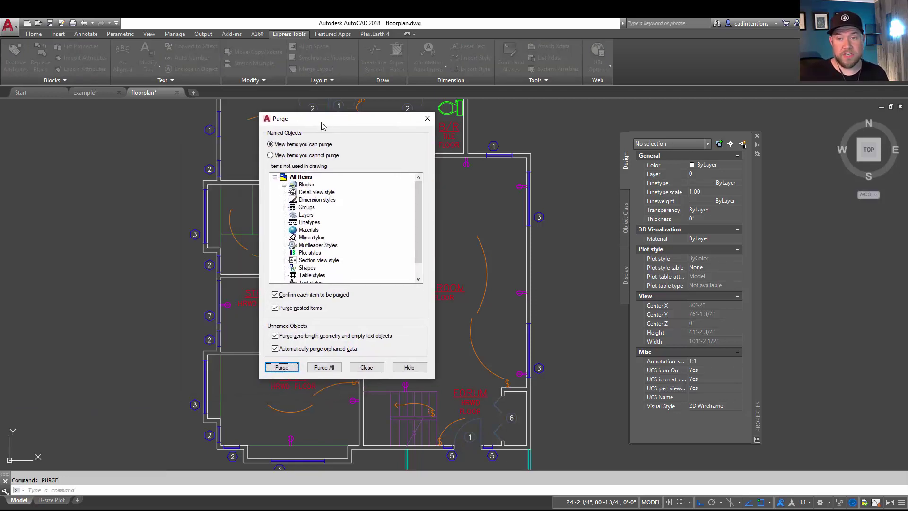
pyautogui.click(284, 184)
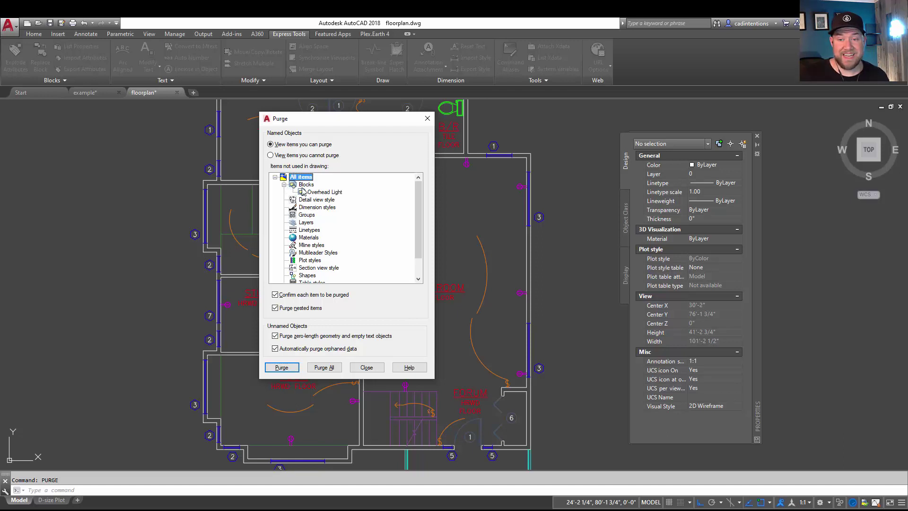
pyautogui.click(327, 192)
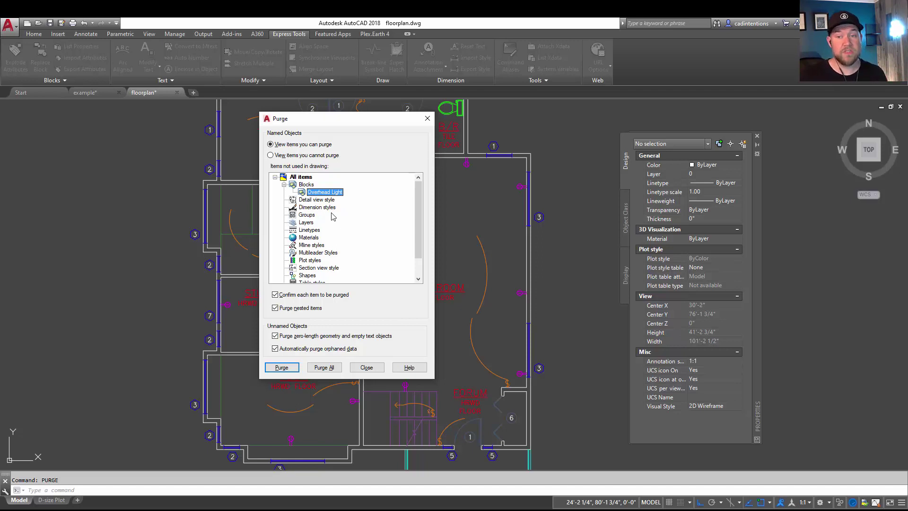
pyautogui.scroll(-1, 314, 239)
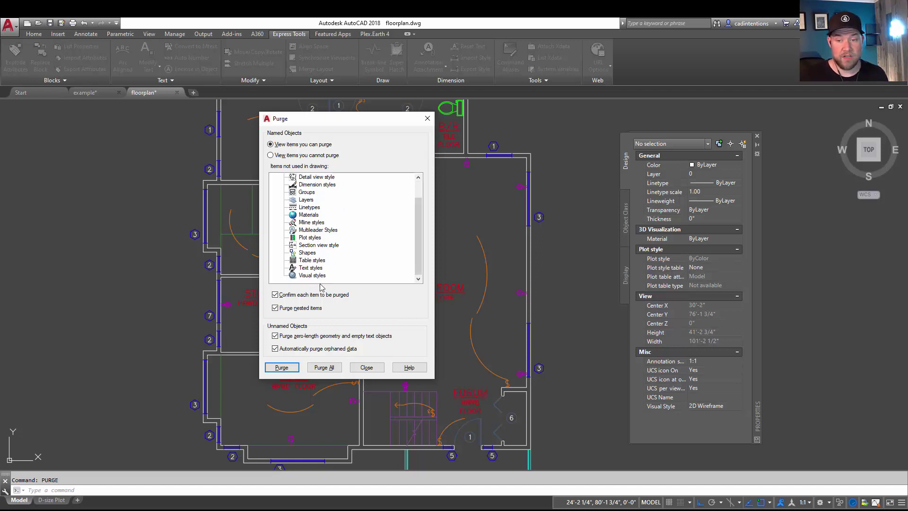
pyautogui.scroll(1, 302, 208)
pyautogui.scroll(-1, 339, 260)
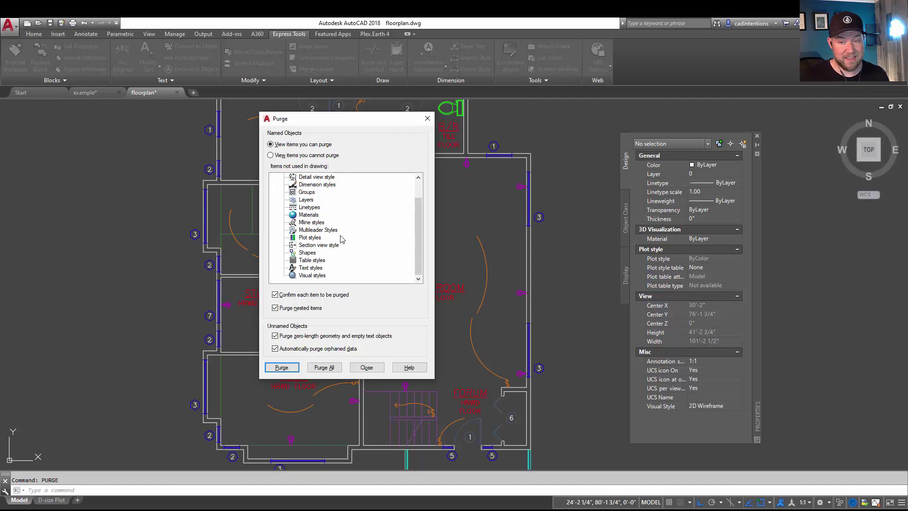
pyautogui.scroll(1, 342, 240)
pyautogui.rightClick(324, 193)
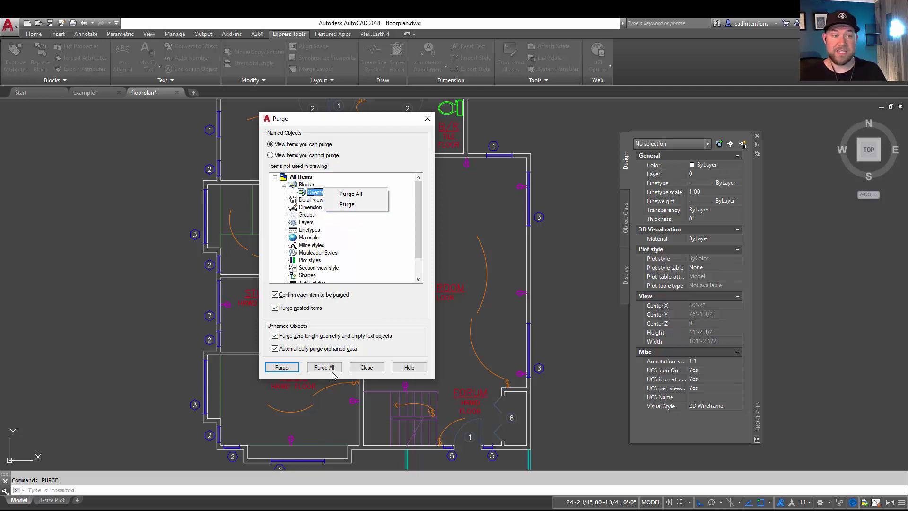
pyautogui.click(350, 209)
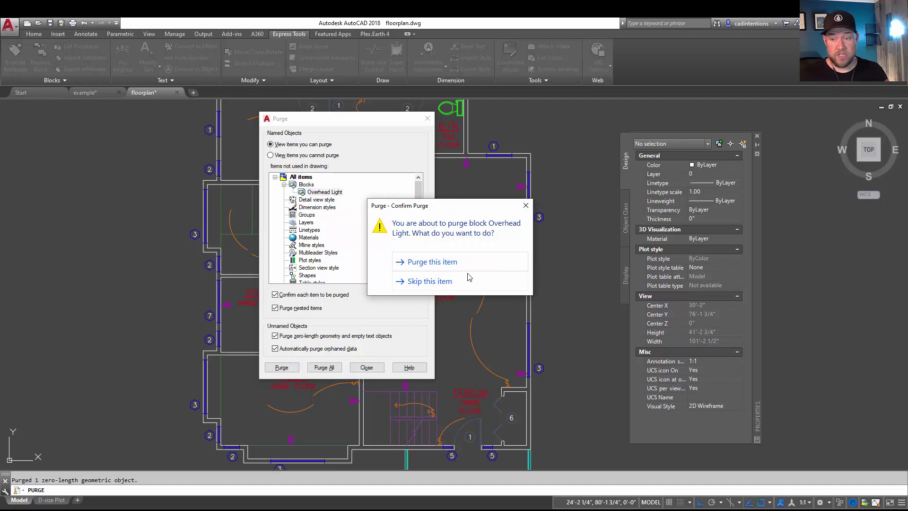
pyautogui.click(435, 262)
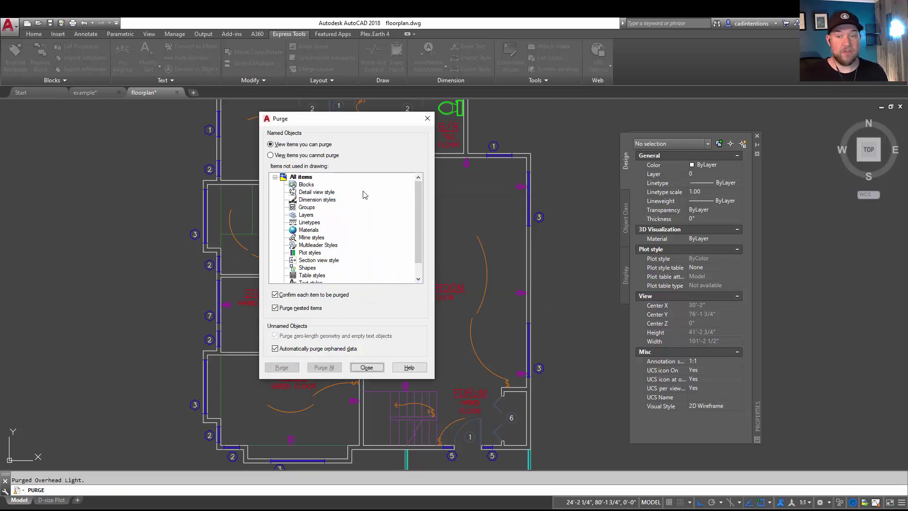
pyautogui.click(371, 368)
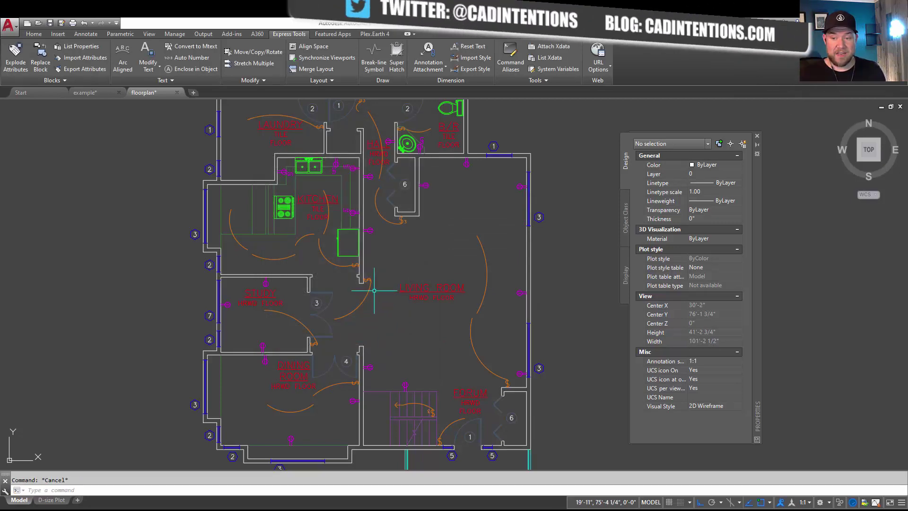
pyautogui.write('i')
pyautogui.press('Return')
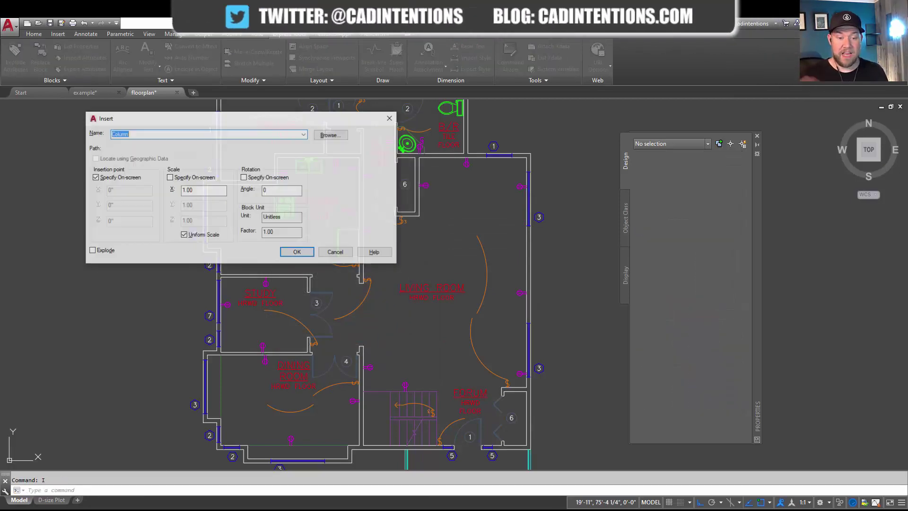
pyautogui.click(304, 135)
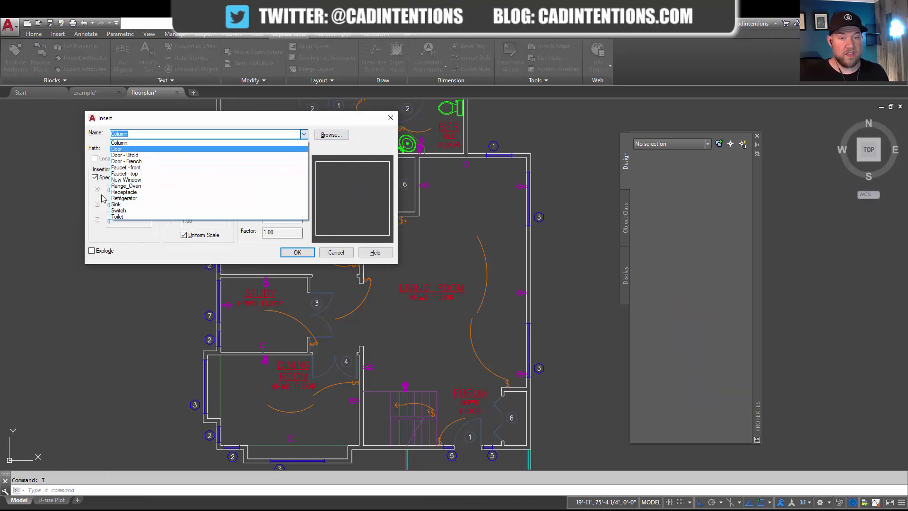
pyautogui.press('Escape')
pyautogui.press('Escape')
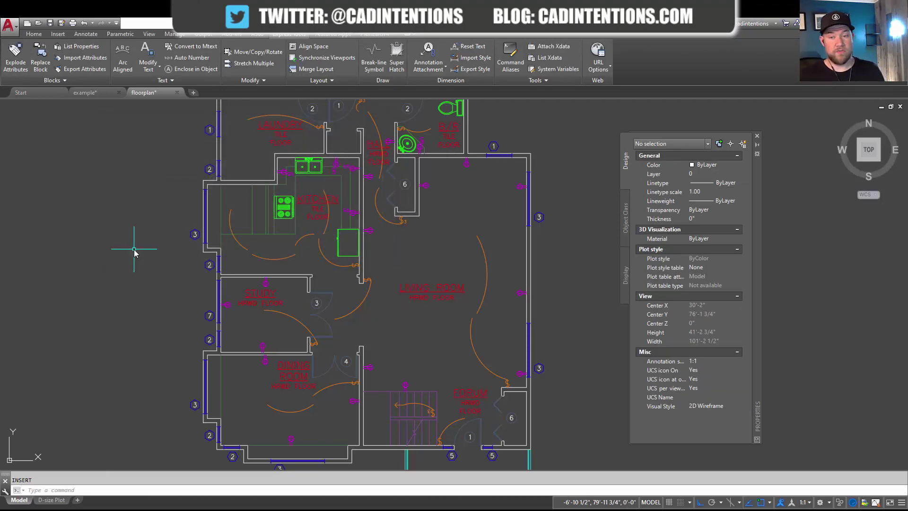